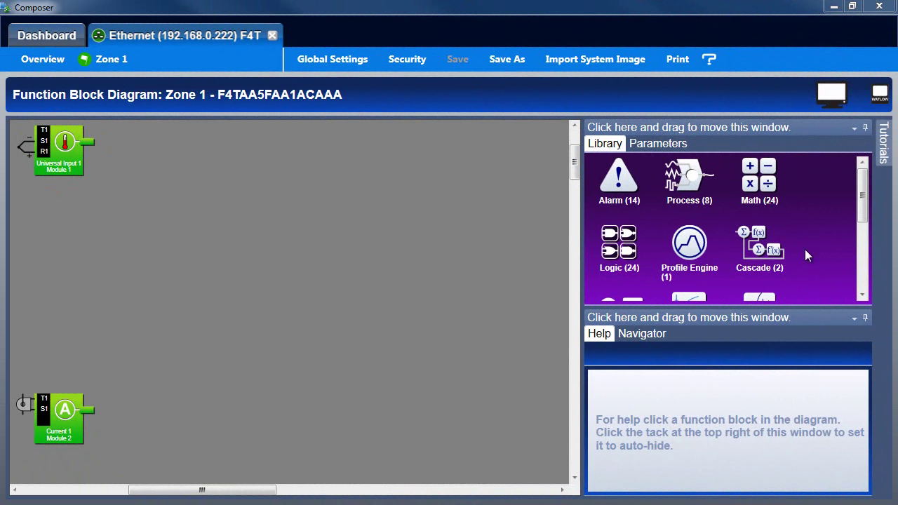
- Add a Loop block from the Library onto the Zone 1 diagram
{"action": "left_click_drag", "start_coordinate": [862, 199], "coordinate": [857, 239]}
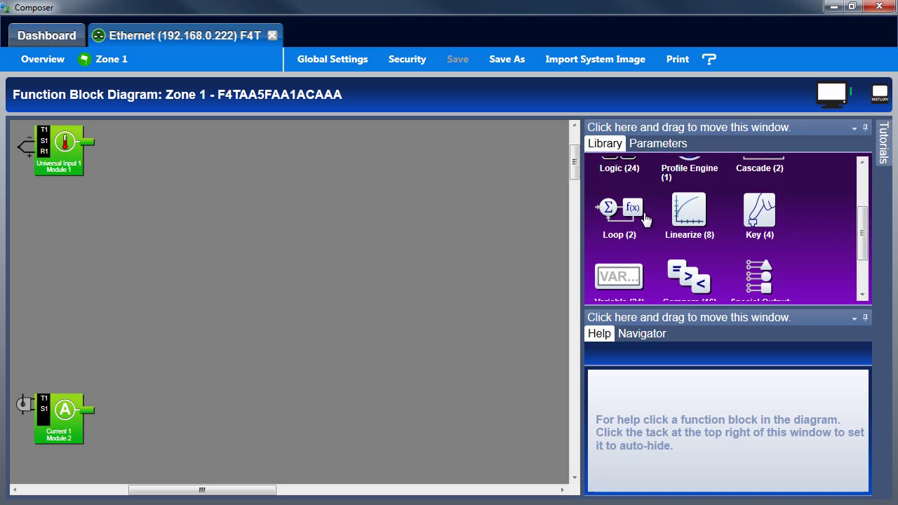
{"action": "left_click_drag", "start_coordinate": [646, 220], "coordinate": [140, 137]}
{"action": "left_click", "coordinate": [233, 235]}
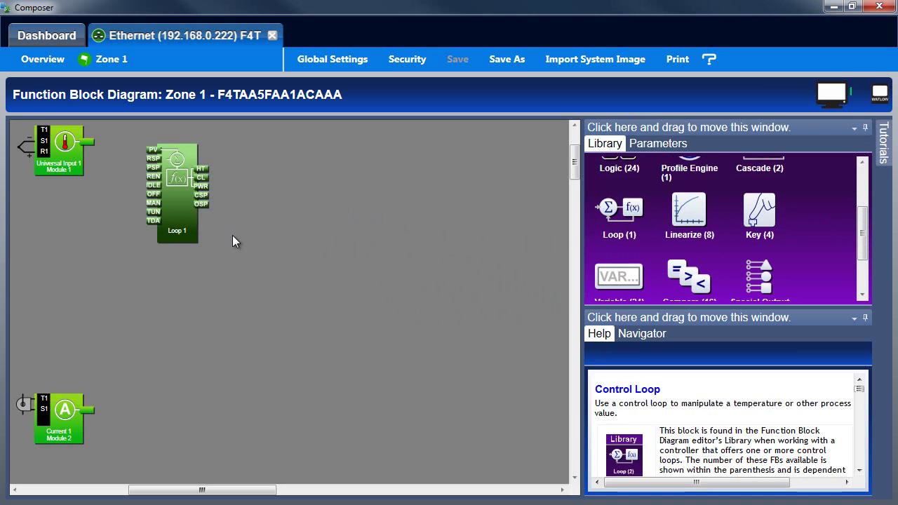
- Move Output 2 (Module 4) up beside Loop 1 and Universal Input 1
{"action": "left_click", "coordinate": [629, 336]}
{"action": "left_click_drag", "start_coordinate": [720, 380], "coordinate": [736, 404]}
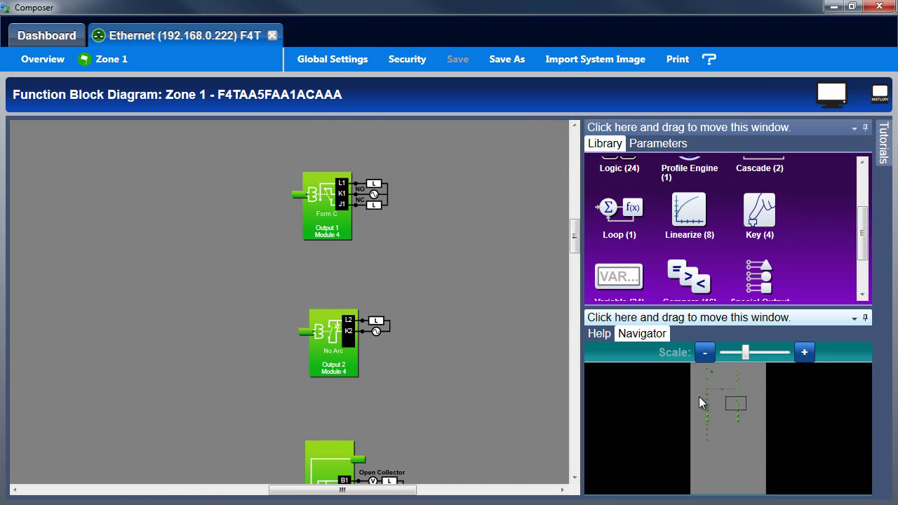
{"action": "left_click_drag", "start_coordinate": [344, 355], "coordinate": [320, 320]}
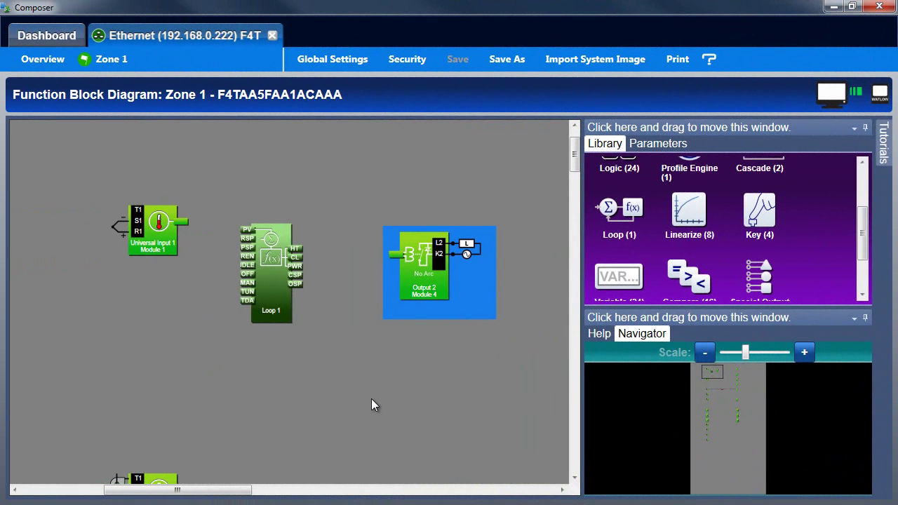
{"action": "left_click", "coordinate": [372, 402]}
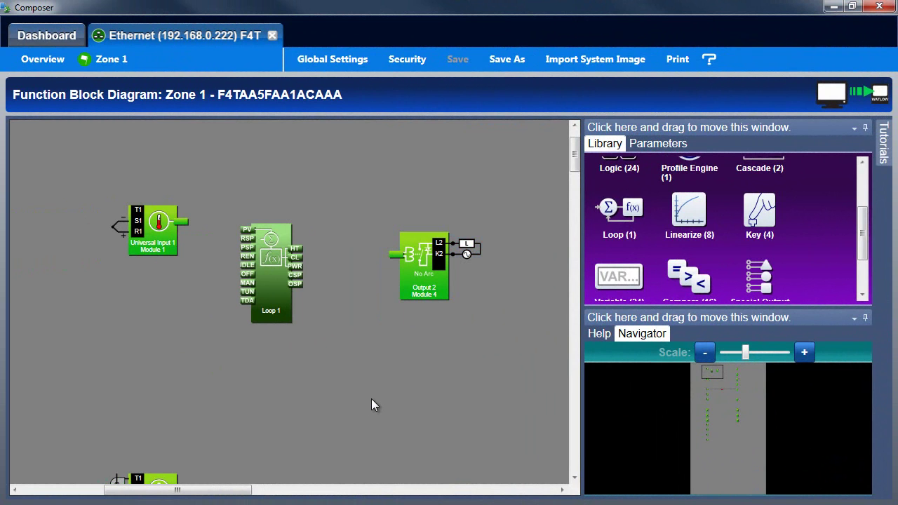
- Show the Loop 1 Control Loop help topic, down to its PV, RSP and PSP signals table
{"action": "right_click", "coordinate": [281, 298]}
{"action": "left_click", "coordinate": [302, 320]}
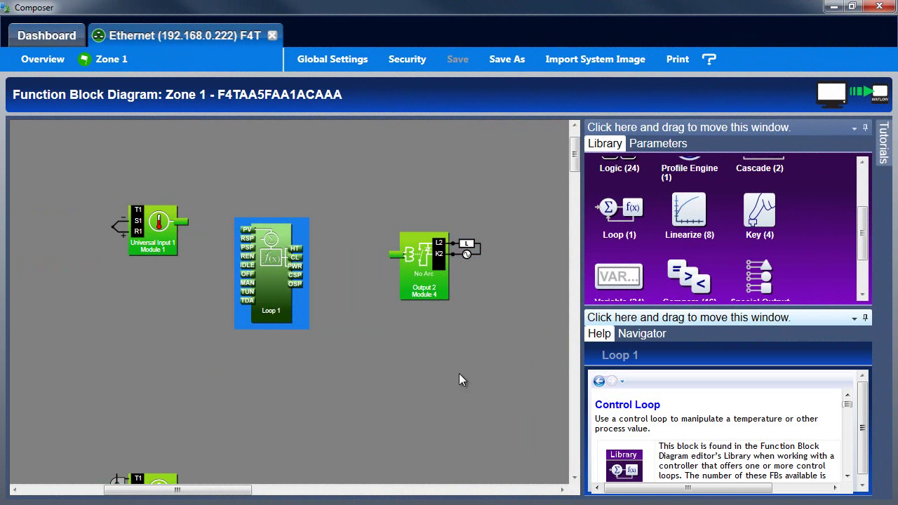
{"action": "left_click", "coordinate": [848, 482]}
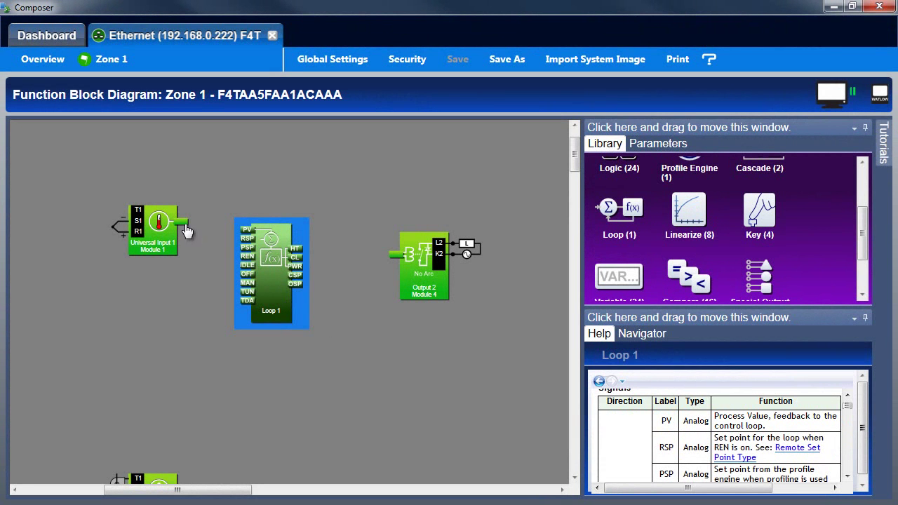
- Wire Universal Input 1 to Loop 1's PV, and Loop 1's HT output to Output 2
{"action": "left_click_drag", "start_coordinate": [186, 230], "coordinate": [246, 238]}
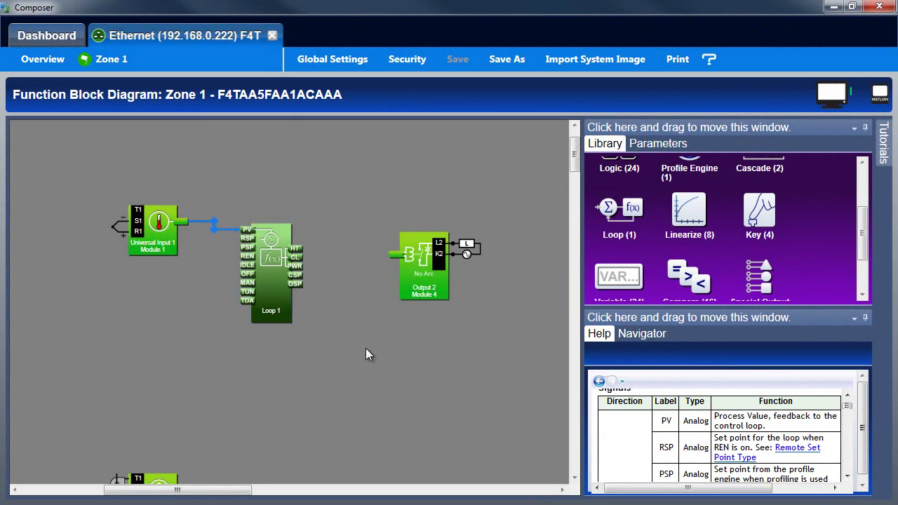
{"action": "left_click", "coordinate": [847, 476]}
{"action": "left_click_drag", "start_coordinate": [847, 477], "coordinate": [847, 476]}
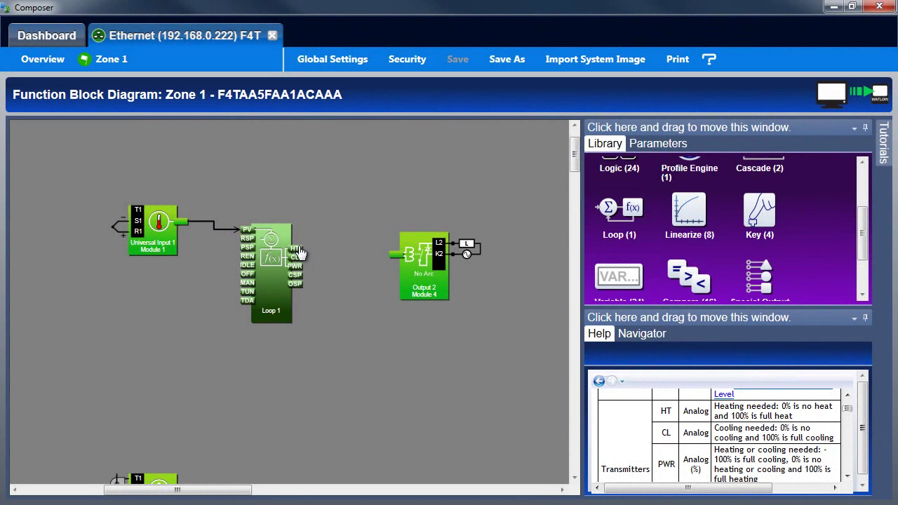
{"action": "left_click_drag", "start_coordinate": [297, 251], "coordinate": [372, 255]}
- Name Universal Input 1 'Chamber Temperature' as a Thermocouple sensor with type J linearization
{"action": "right_click", "coordinate": [166, 237]}
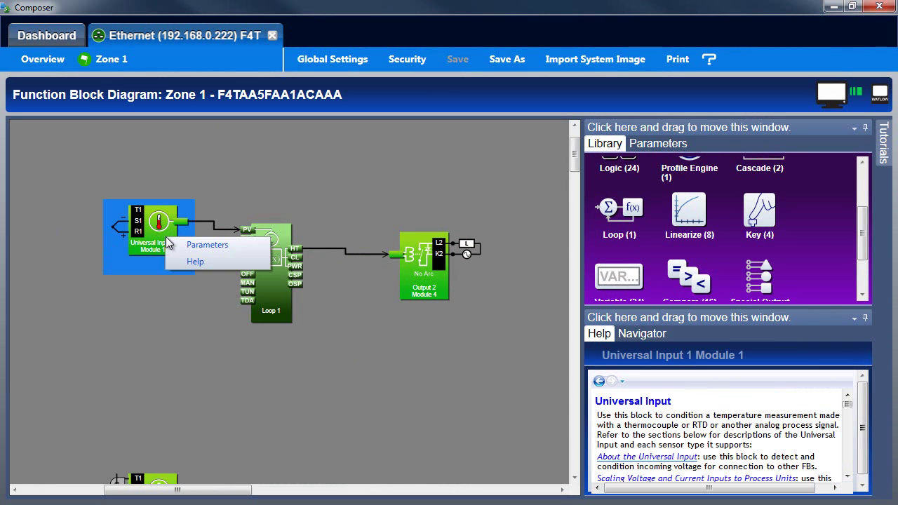
{"action": "left_click", "coordinate": [184, 246]}
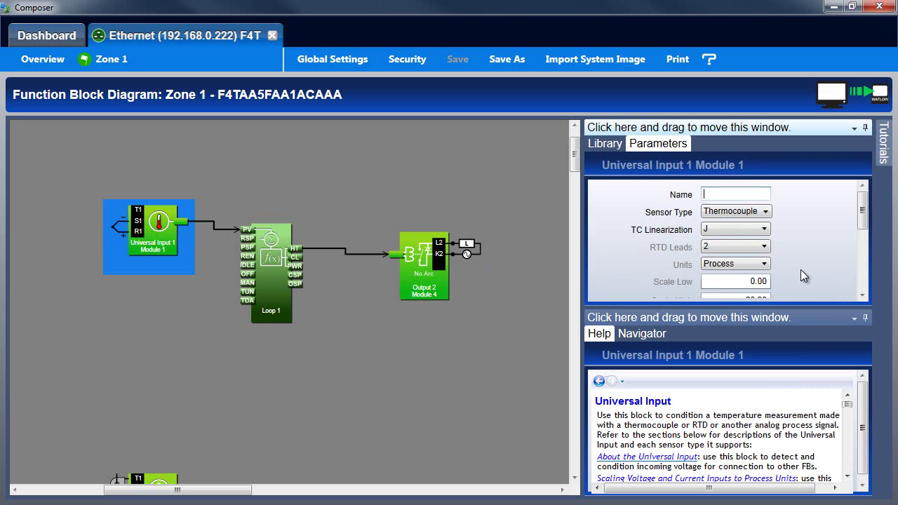
{"action": "type", "text": "Chamber Temperature"}
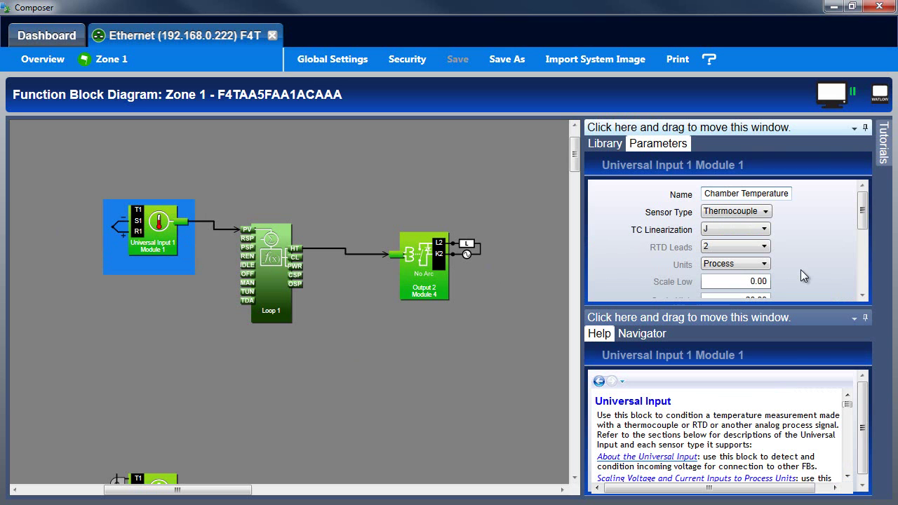
{"action": "left_click", "coordinate": [766, 212]}
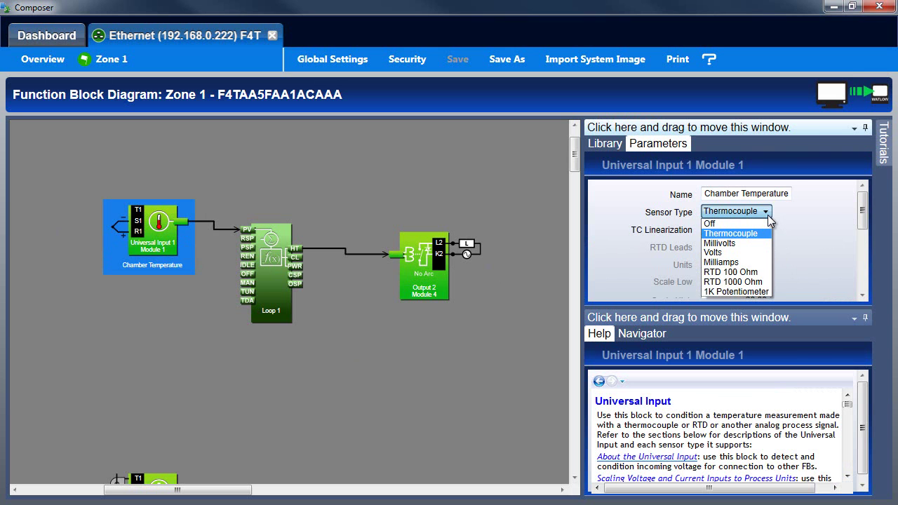
{"action": "left_click", "coordinate": [769, 215]}
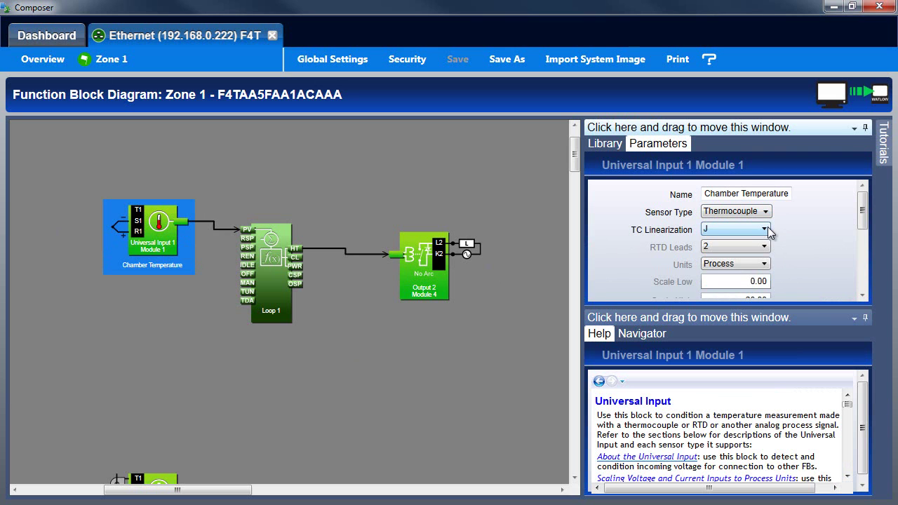
{"action": "left_click", "coordinate": [765, 229]}
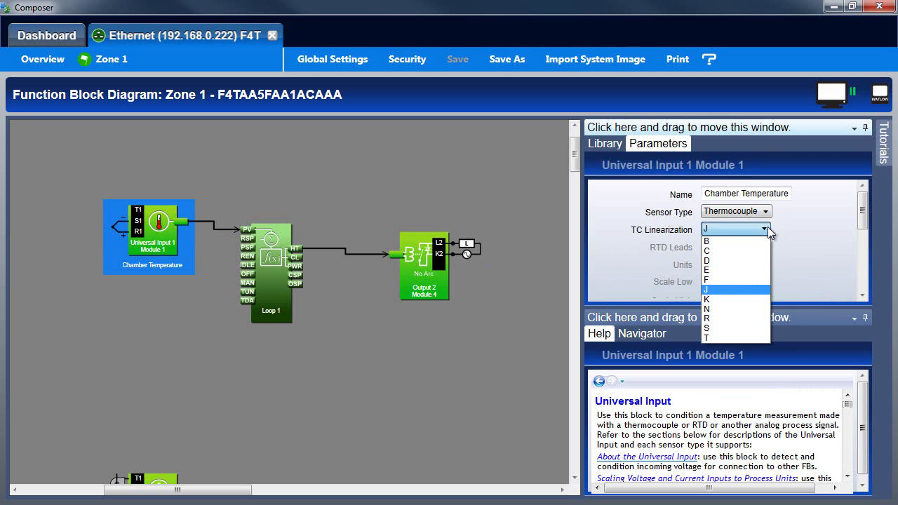
{"action": "left_click", "coordinate": [768, 228]}
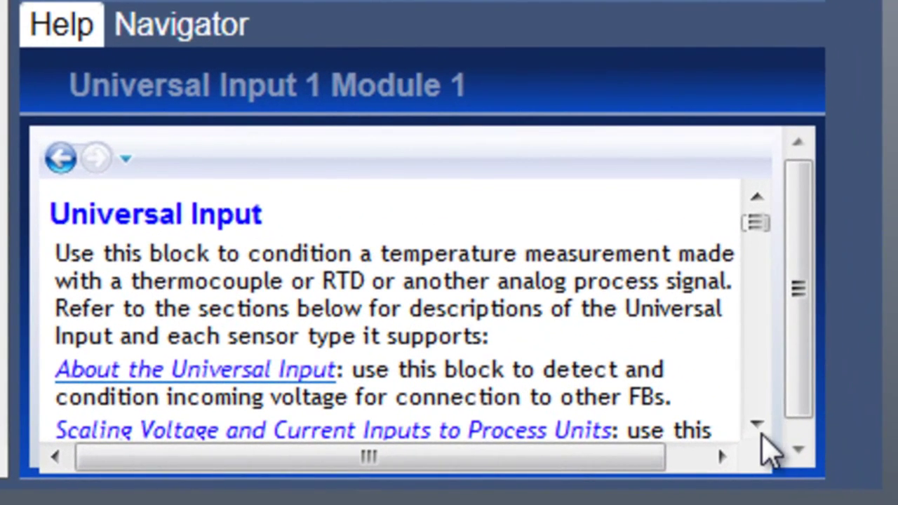
- Read further through the universal input help and open the thermocouple help page
{"action": "left_click", "coordinate": [759, 425]}
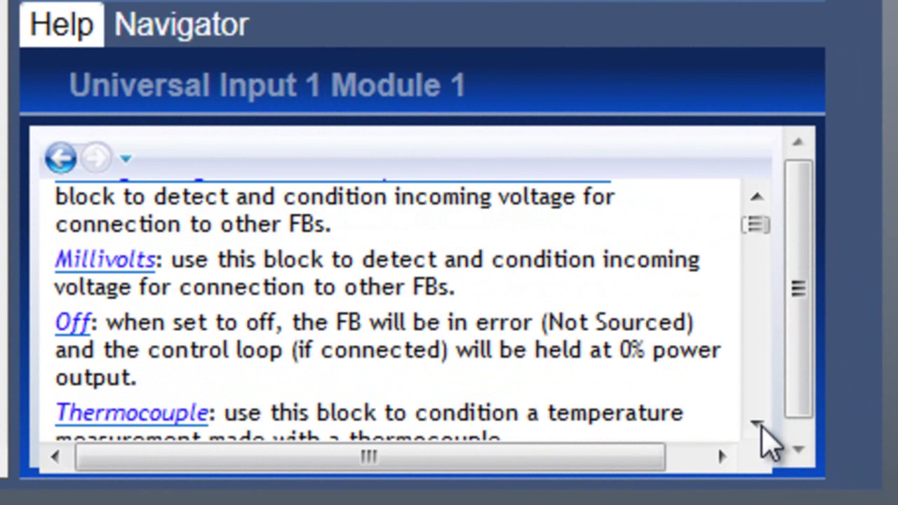
{"action": "left_click", "coordinate": [760, 426]}
{"action": "left_click", "coordinate": [762, 431]}
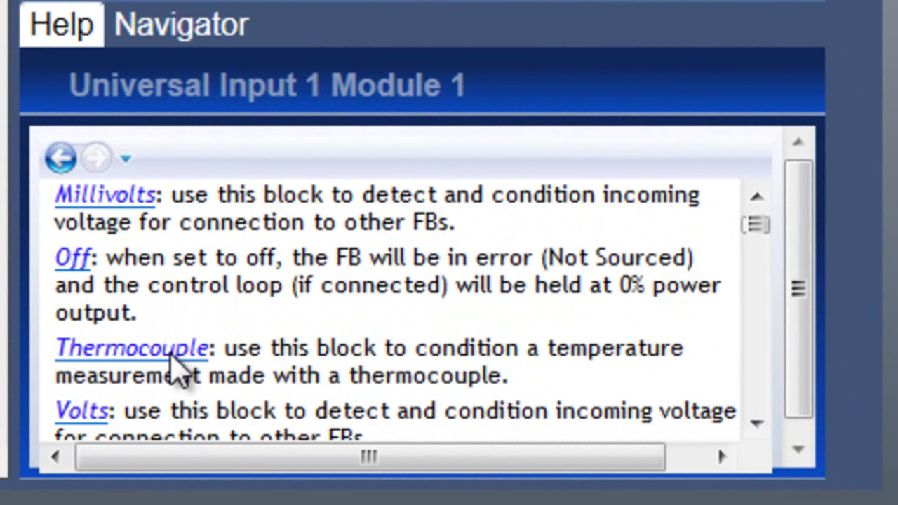
{"action": "left_click", "coordinate": [171, 357]}
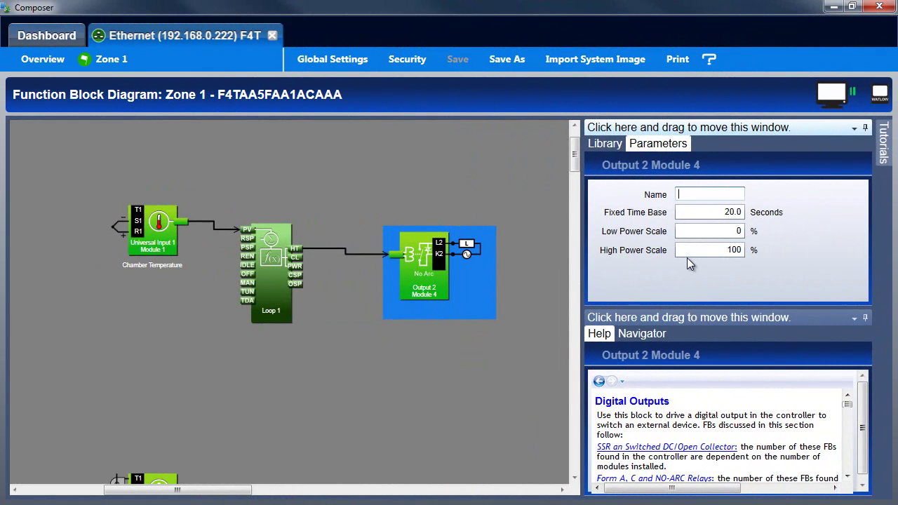
- Name Output 2 'Chamber Heater', leaving its fixed time base at 20.0 seconds
{"action": "type", "text": "Chamber Heater"}
{"action": "left_click", "coordinate": [707, 217]}
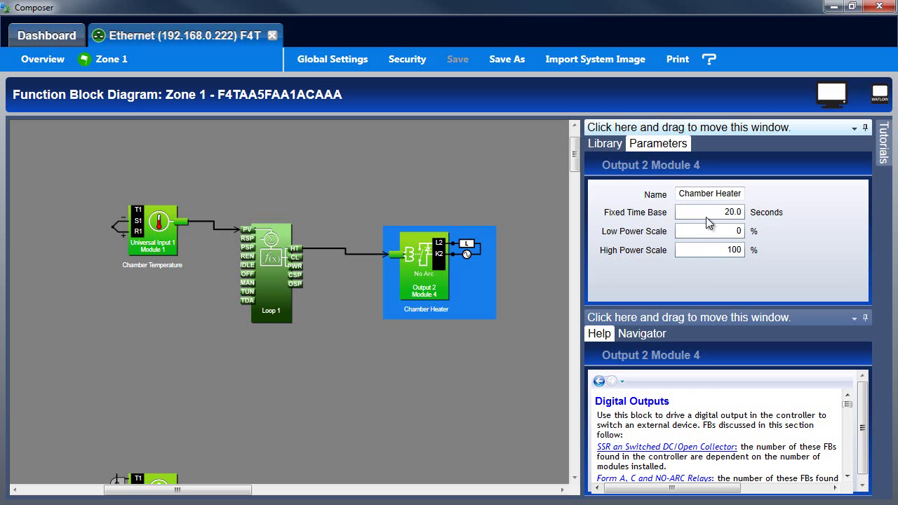
{"action": "left_click", "coordinate": [706, 217]}
- Name Loop 1 'Chamber Temperature' and keep its Control Action on Heat with PID
{"action": "left_click", "coordinate": [281, 295]}
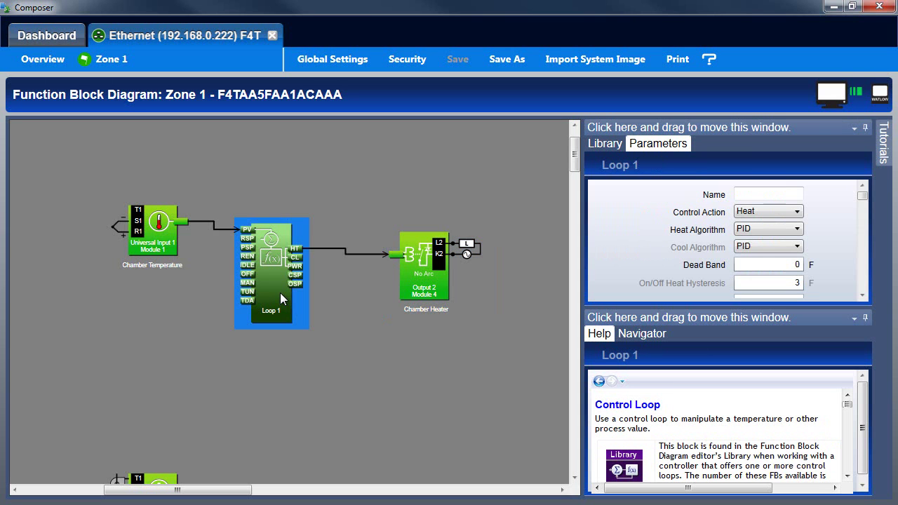
{"action": "left_click", "coordinate": [754, 193]}
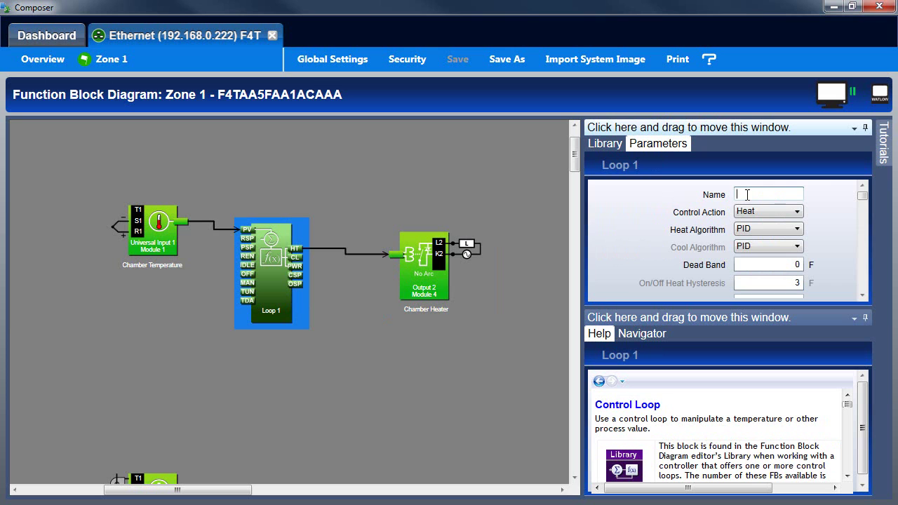
{"action": "type", "text": "Chamber Temperature"}
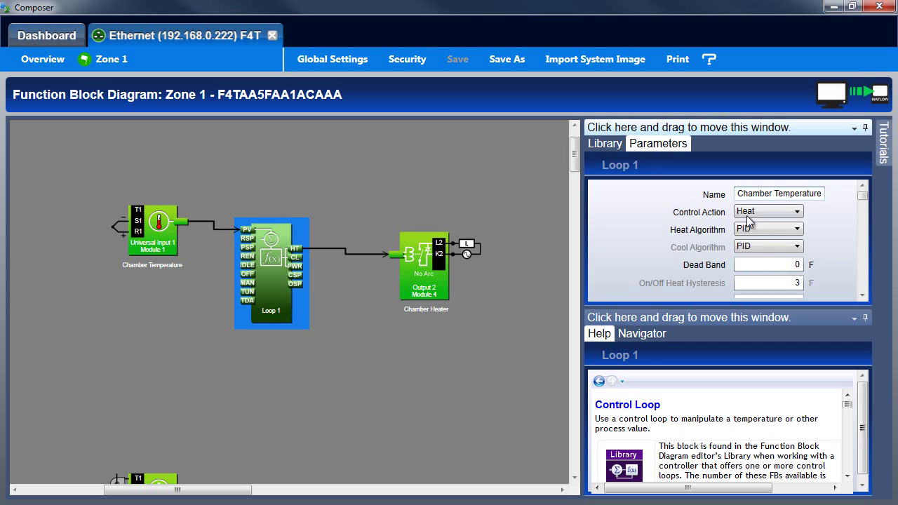
{"action": "left_click", "coordinate": [798, 212]}
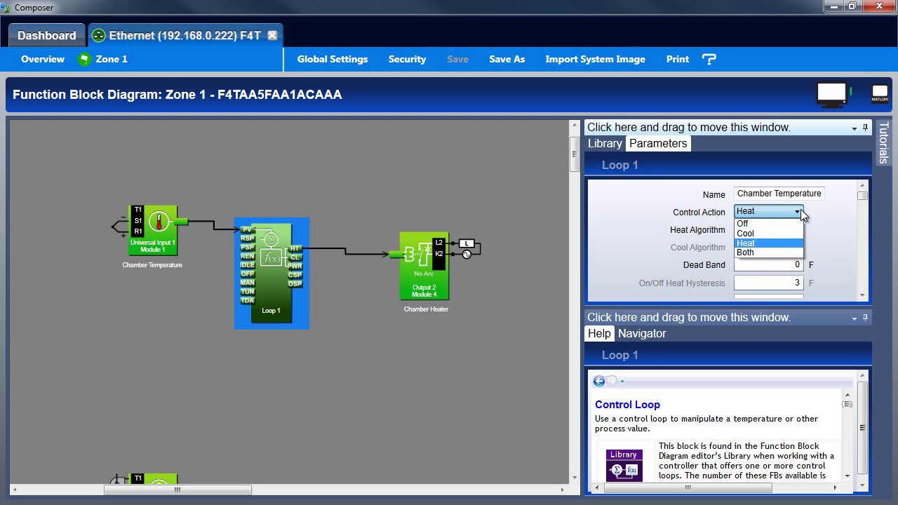
{"action": "left_click", "coordinate": [801, 211]}
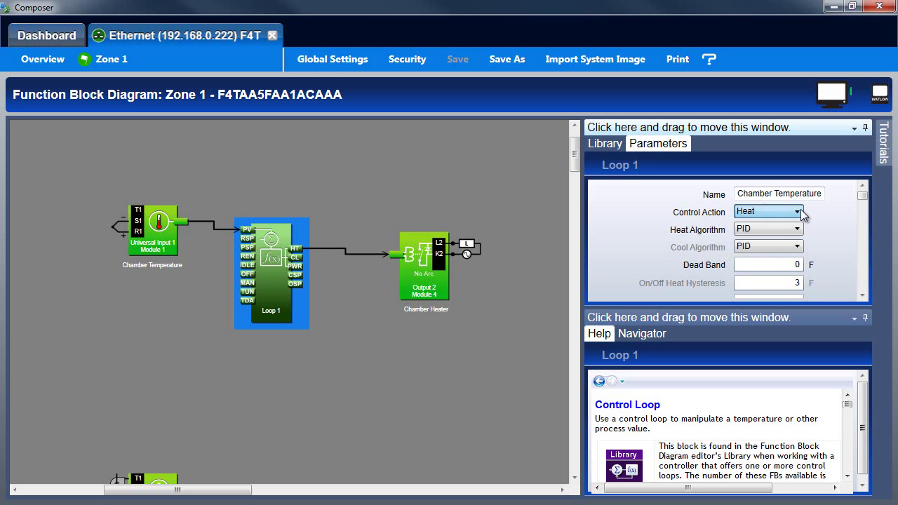